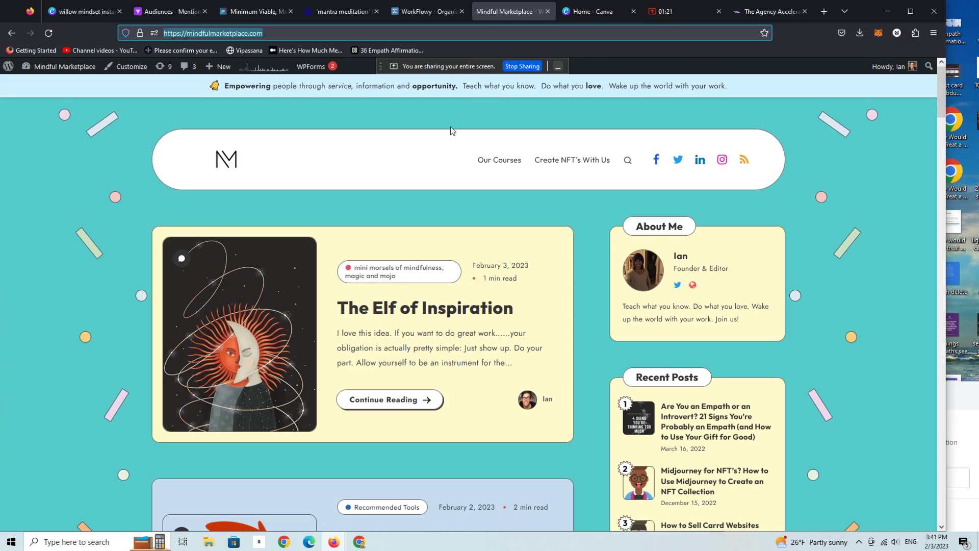
Step: Reach the Mindful Marketplace admin Dashboard from the admin bar's site-name menu
mouse_move(66, 67)
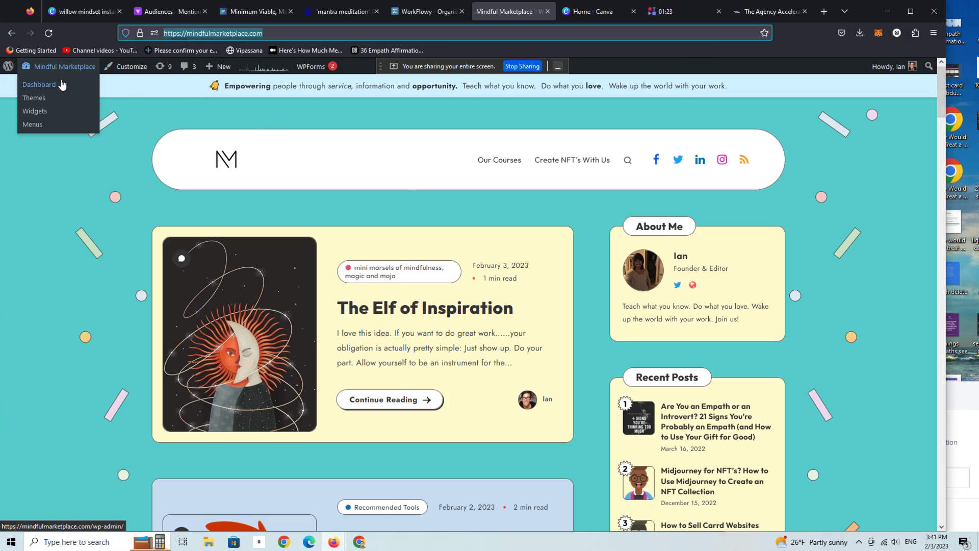
left_click(59, 85)
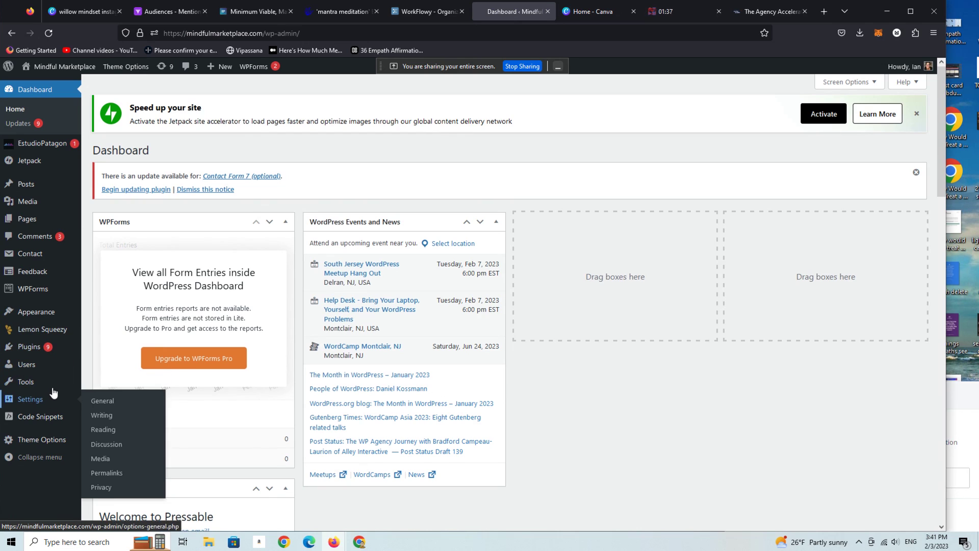
mouse_move(54, 388)
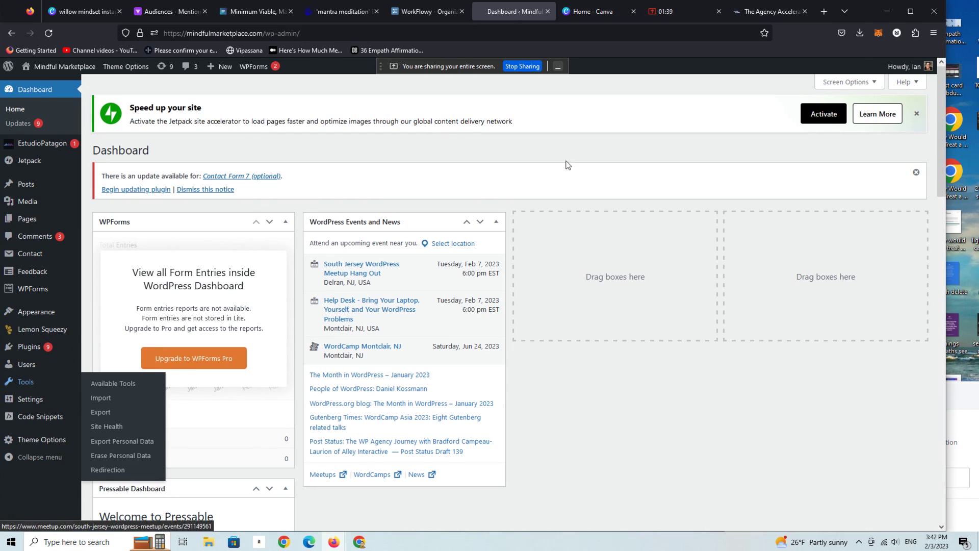
Step: Browse the Agency Accelerator 2023 course list in Pathwright, then return to the WordPress Dashboard
left_click(758, 12)
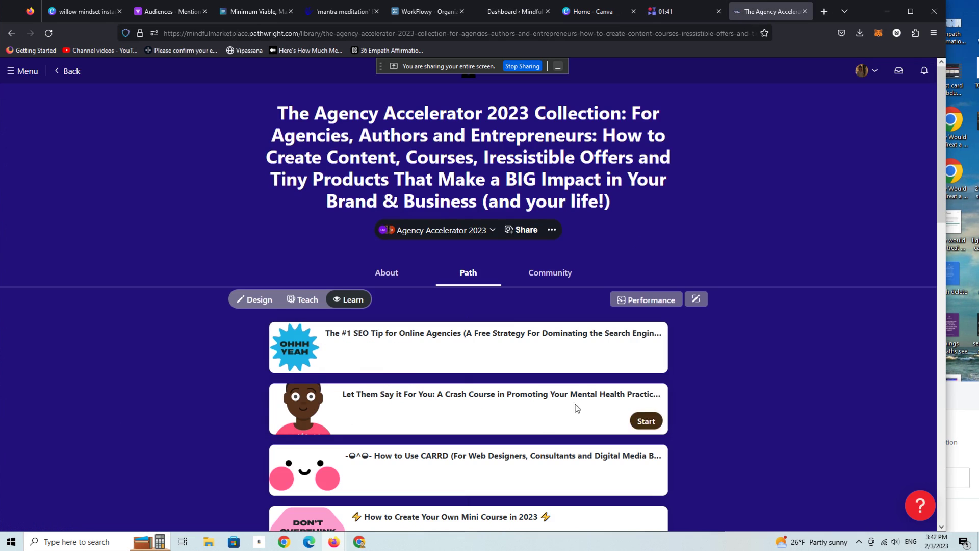
left_click_drag(944, 166, 909, 137)
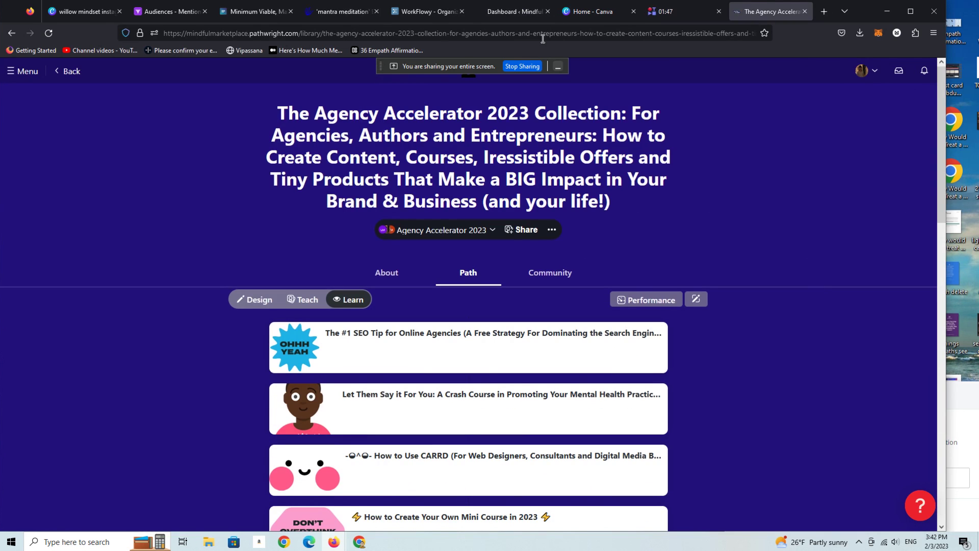
left_click(503, 14)
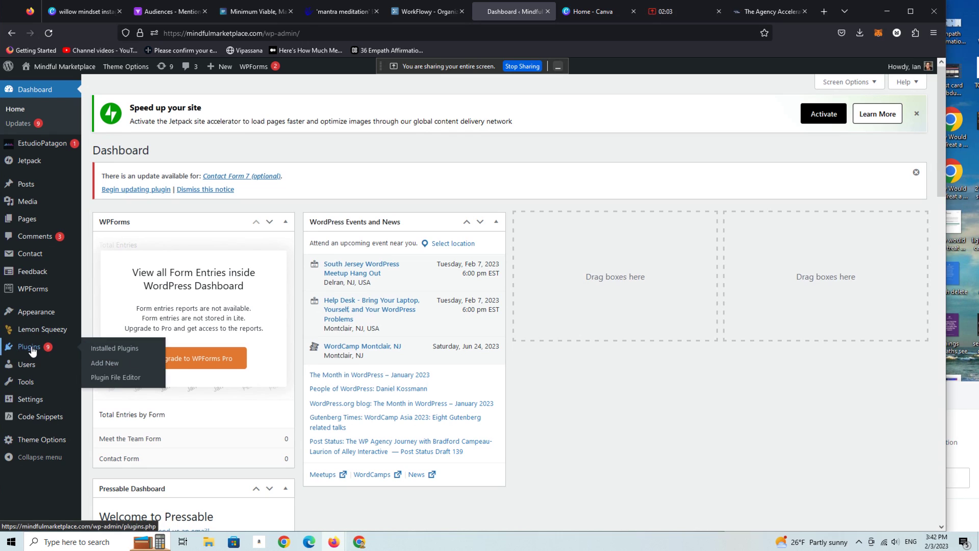
Step: Review the installed plugins, then search the plugin directory for lemonsqueezy
left_click(31, 349)
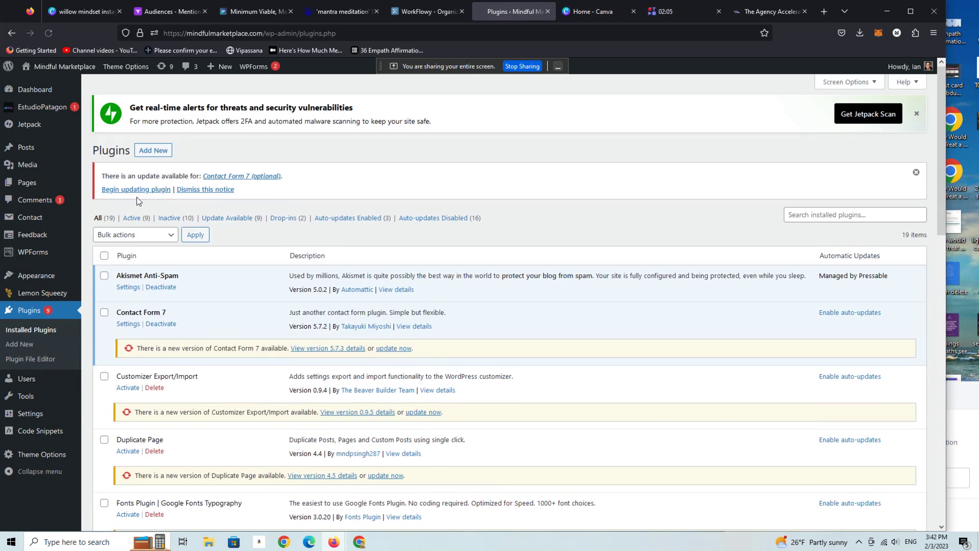
left_click_drag(942, 211, 958, 484)
scroll(219, 362, "up", 3)
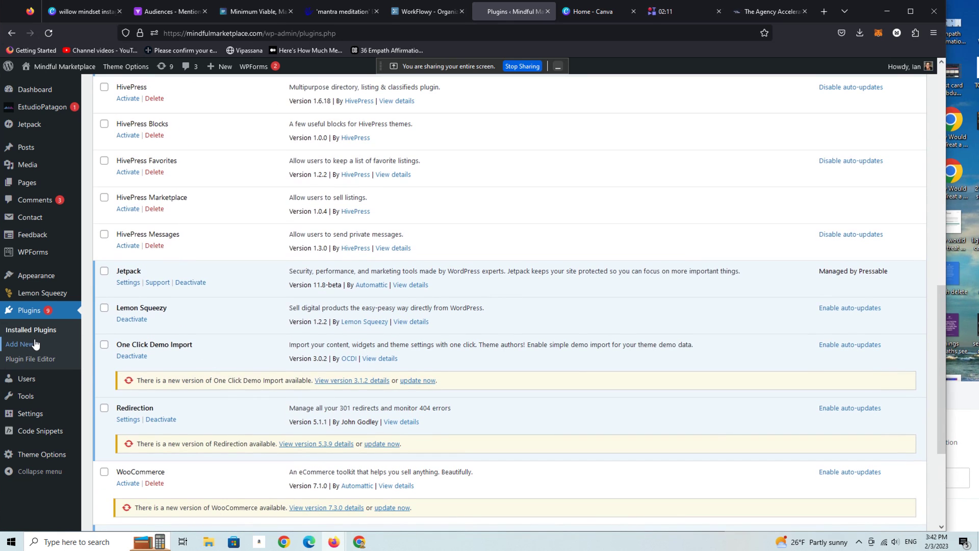
left_click(35, 347)
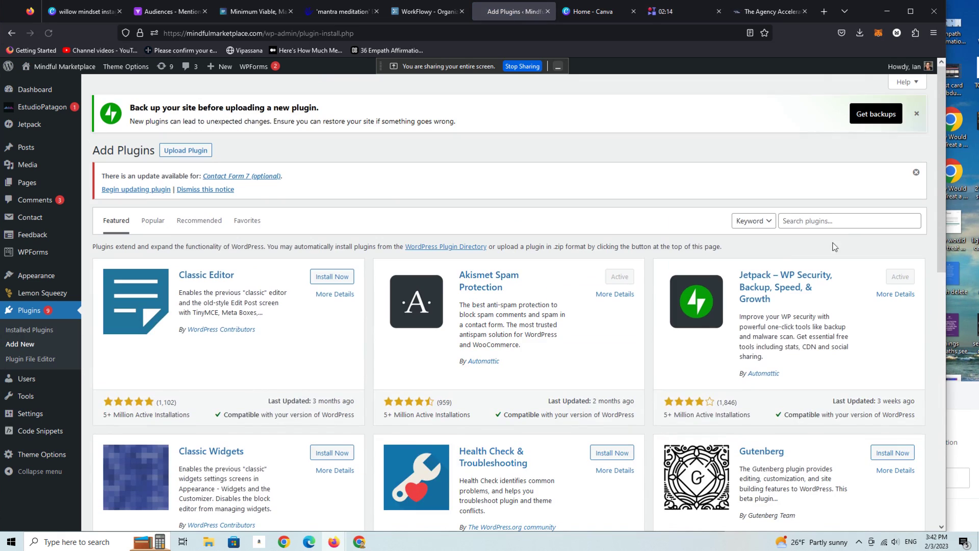
left_click(824, 220)
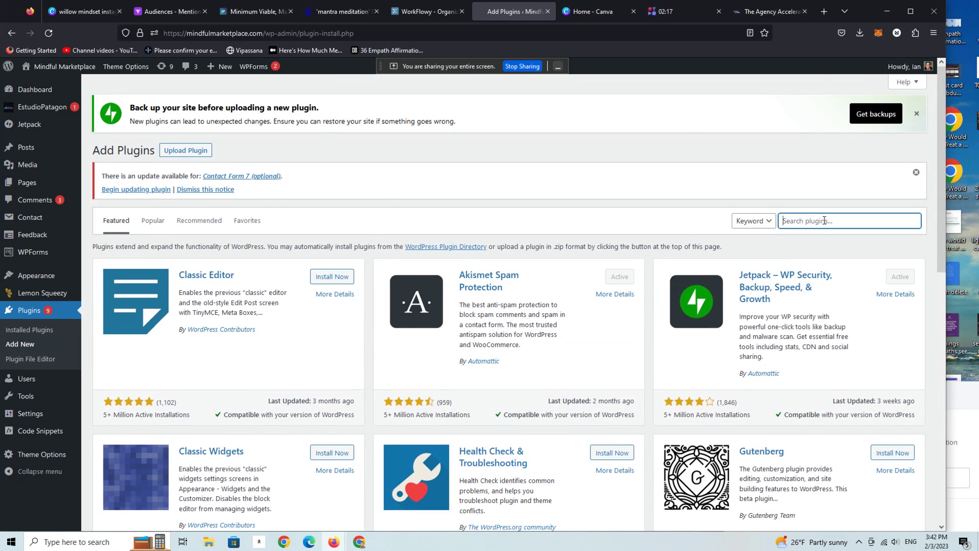
type("le")
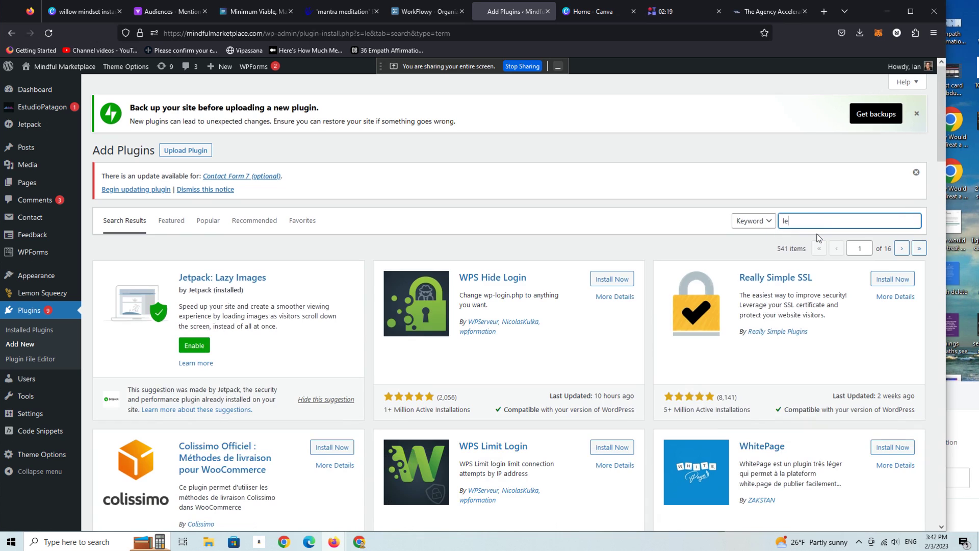
left_click(814, 234)
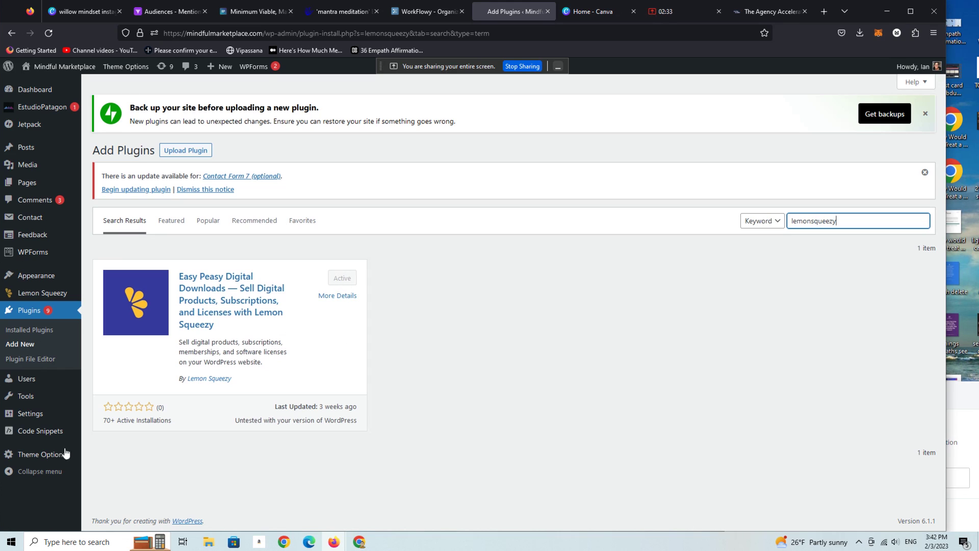
Step: Show the Lemon Squeezy settings page with its Connected to Lemon Squeezy panel
left_click(52, 295)
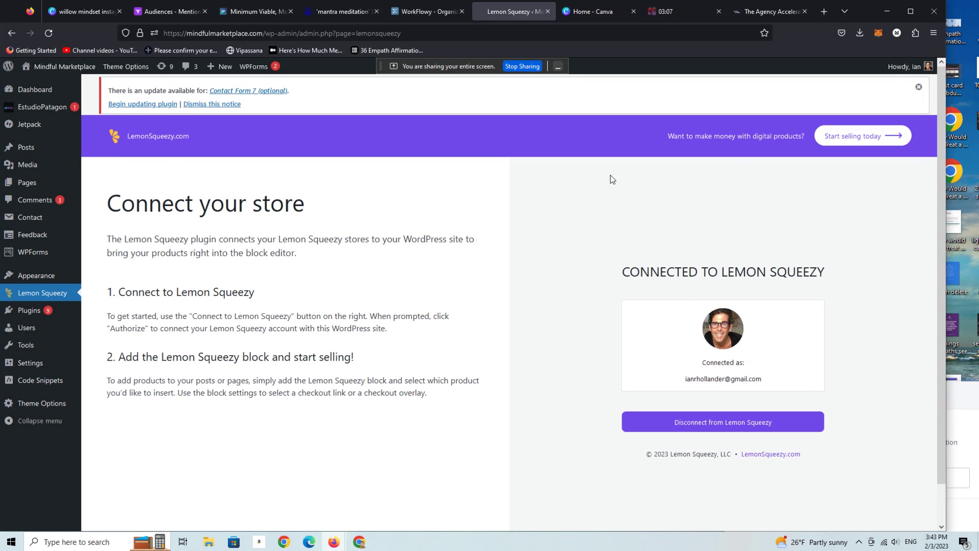
mouse_move(28, 151)
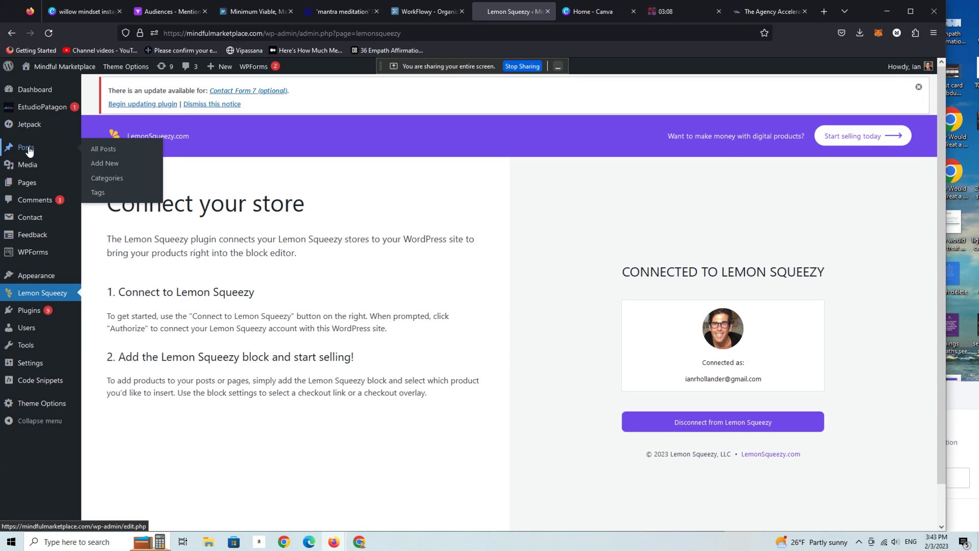
Step: Start a blank post from Posts > All Posts with Add New
left_click(115, 153)
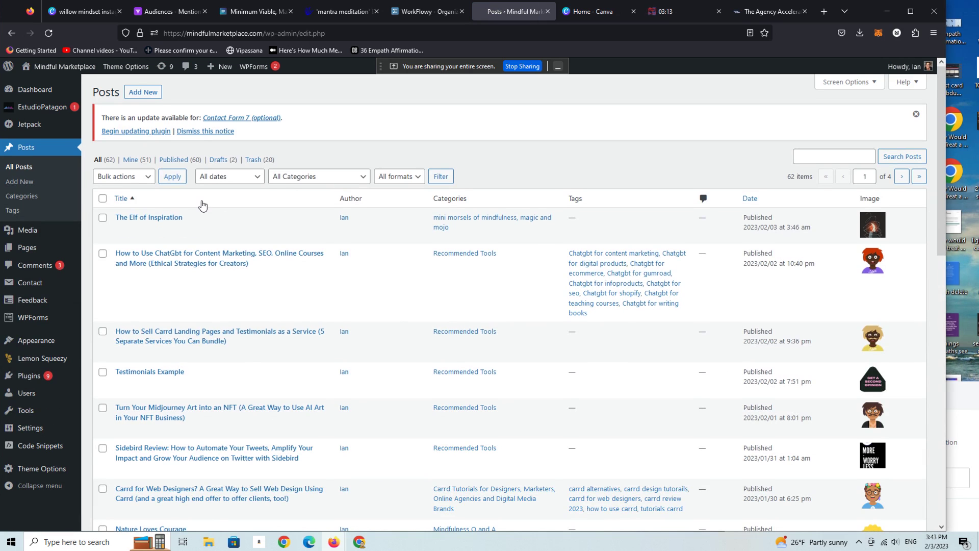
left_click(148, 96)
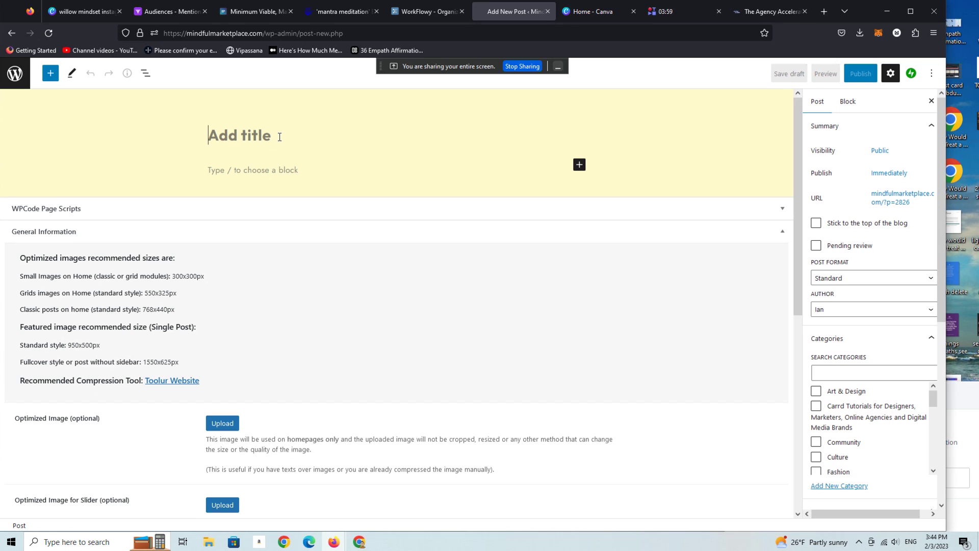
Step: Enter the post title 'This is going to be a poster, I want to sell on Wordpress, using Lemonsqueezy', fixing typos
type("Le")
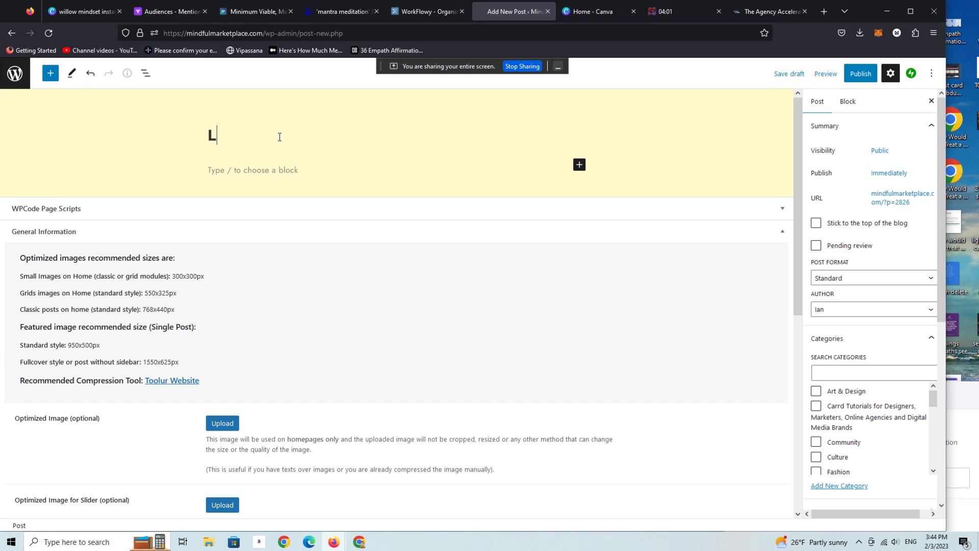
key("BackSpace")
key("BackSpace")
type("This is a")
key("BackSpace")
type("going to be a poster, I want to sell on Wordpress, using E")
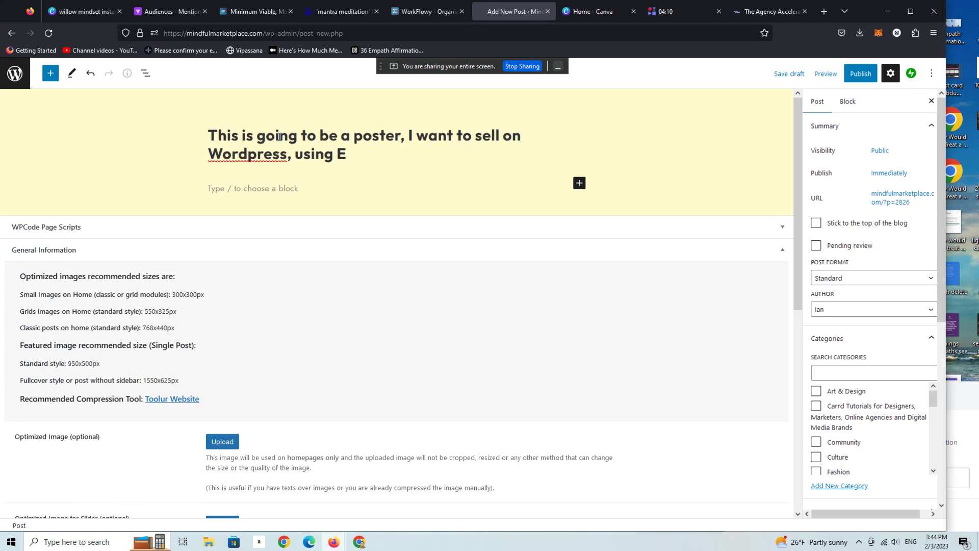
key("BackSpace")
type("Lemonsa")
key("BackSpace")
type("queezy")
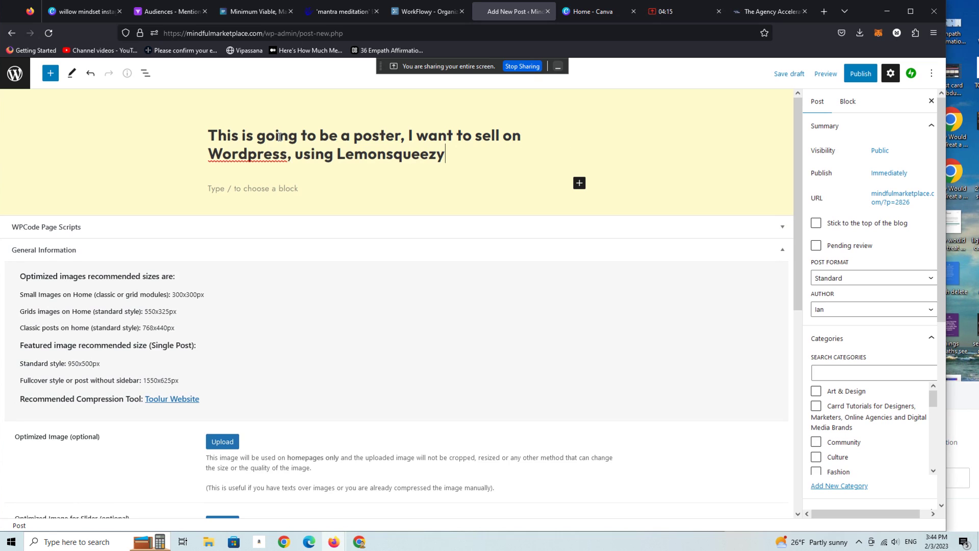
Step: Insert a Lemon Squeezy block for The 2023 Empaths Survival Guide collection, Awake variant
left_click(579, 182)
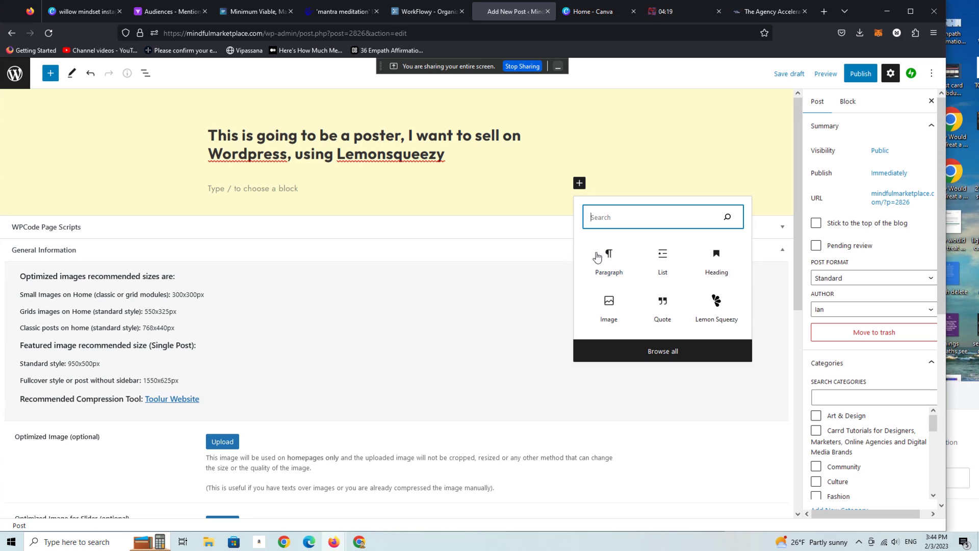
left_click(718, 305)
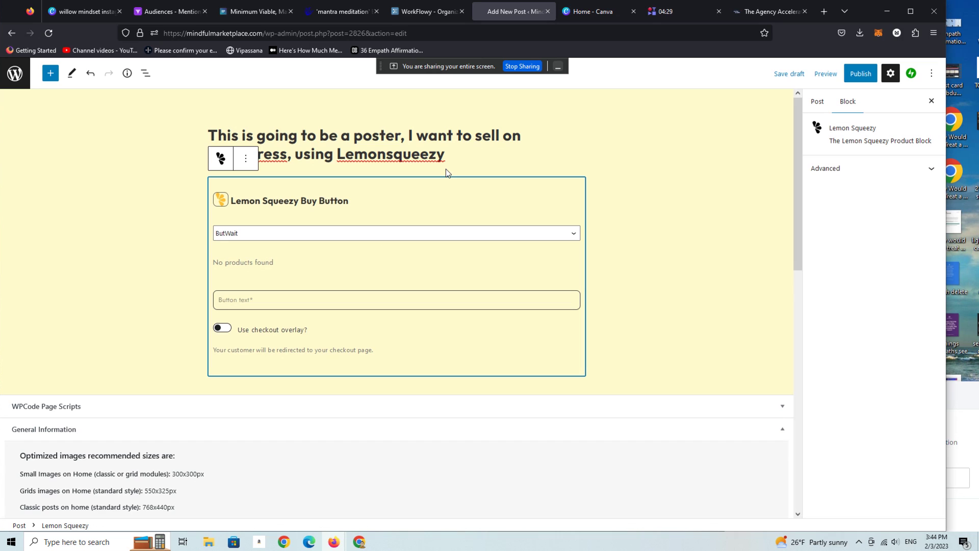
left_click(524, 237)
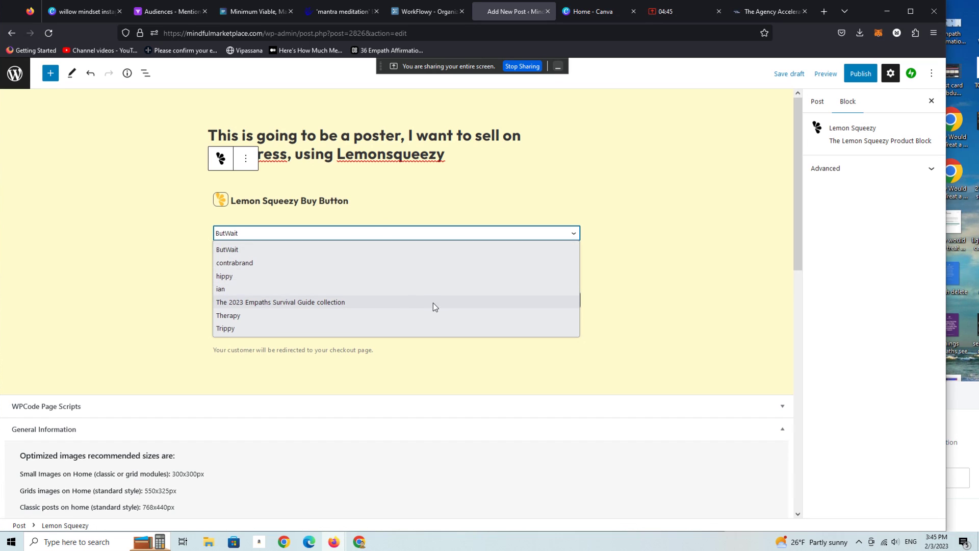
left_click(433, 301)
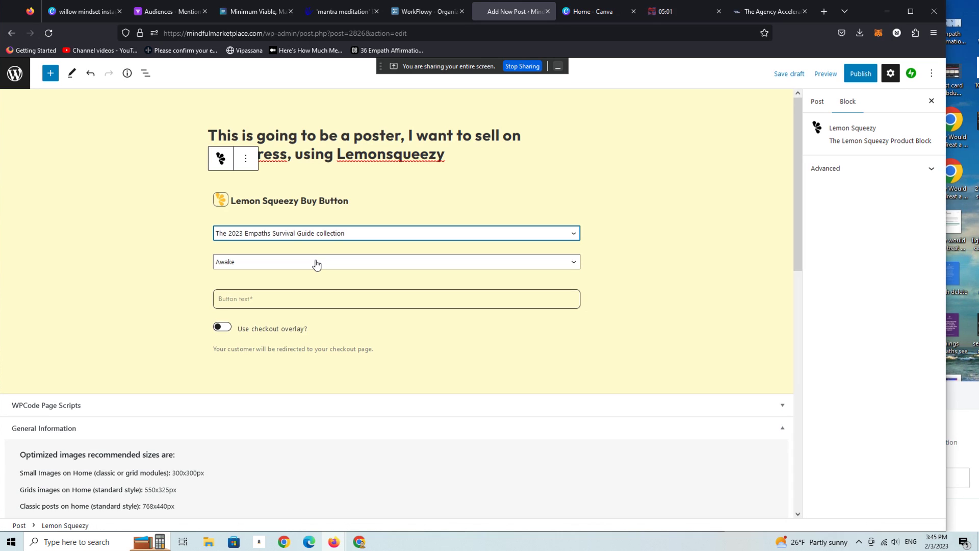
left_click(316, 264)
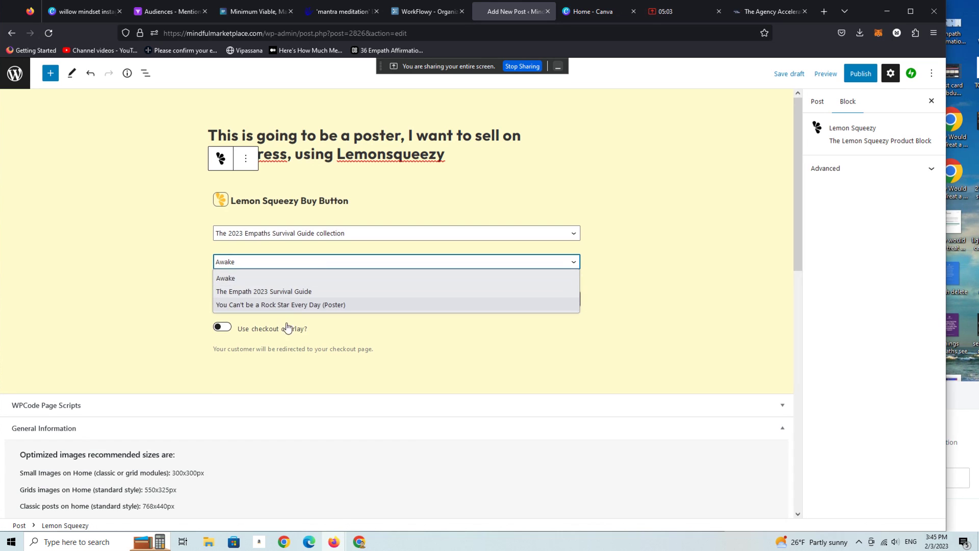
left_click(281, 281)
Step: Label the buy button 'Download the Poster, Here!' and begin publishing
left_click(322, 296)
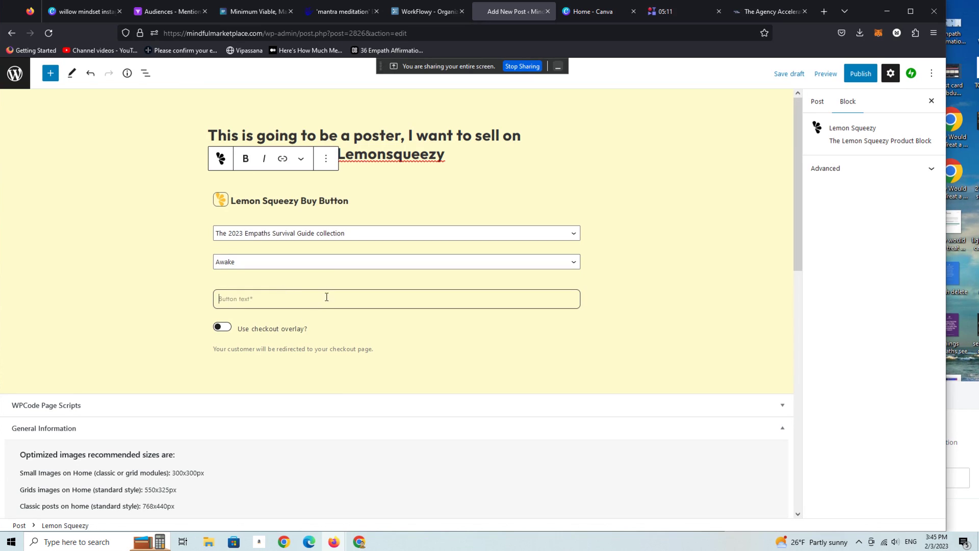
type("Download")
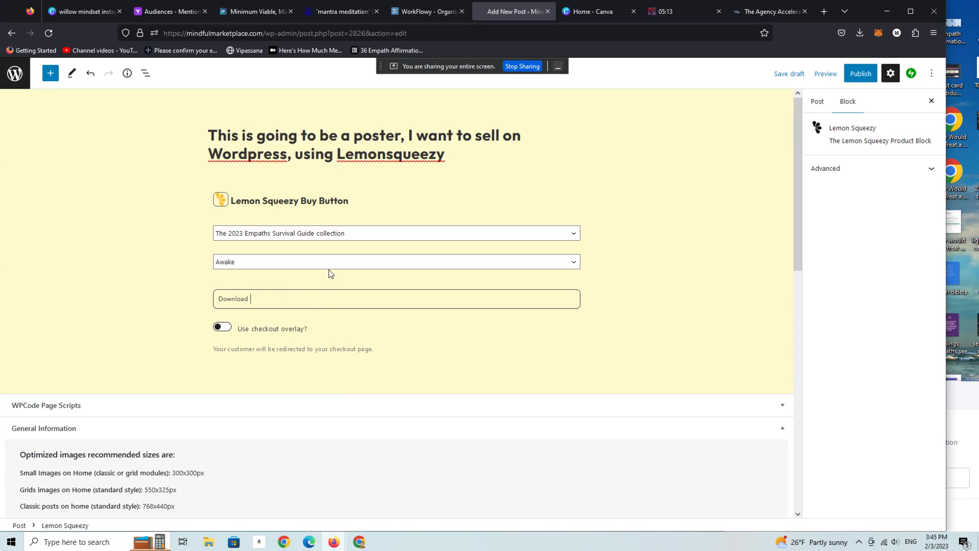
type(" the Poster, Here!")
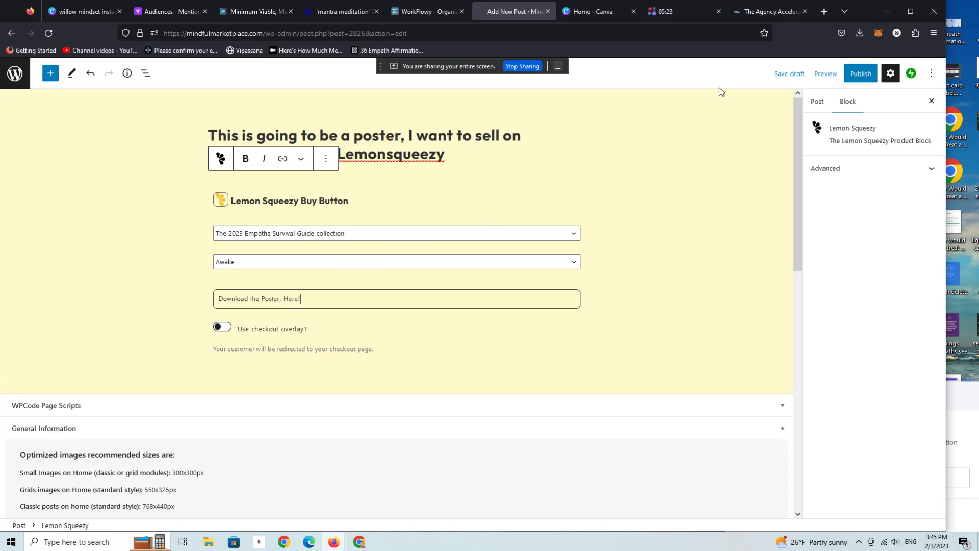
left_click(861, 75)
Step: Confirm publishing, view the live post, and follow its 'Download the Poster, Here!' button to checkout
left_click(862, 75)
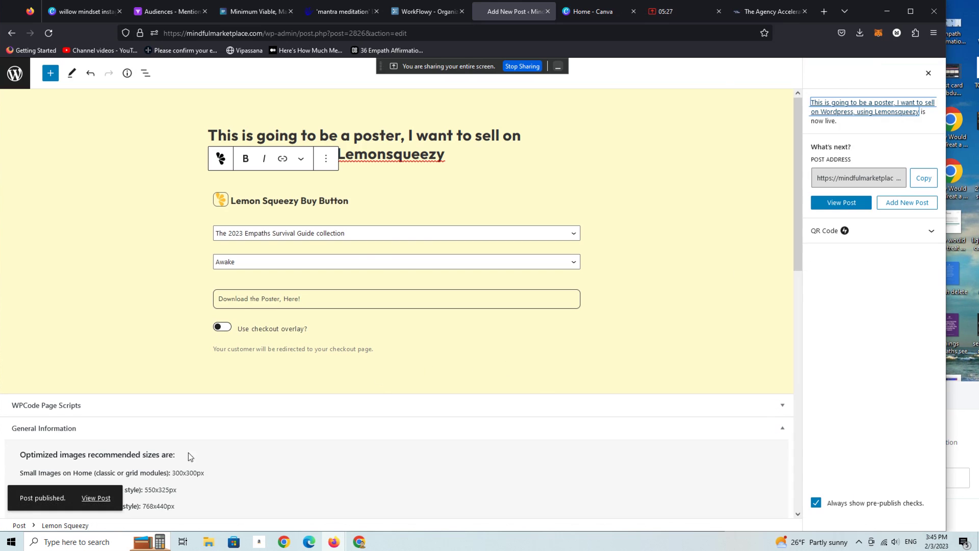
left_click(95, 501)
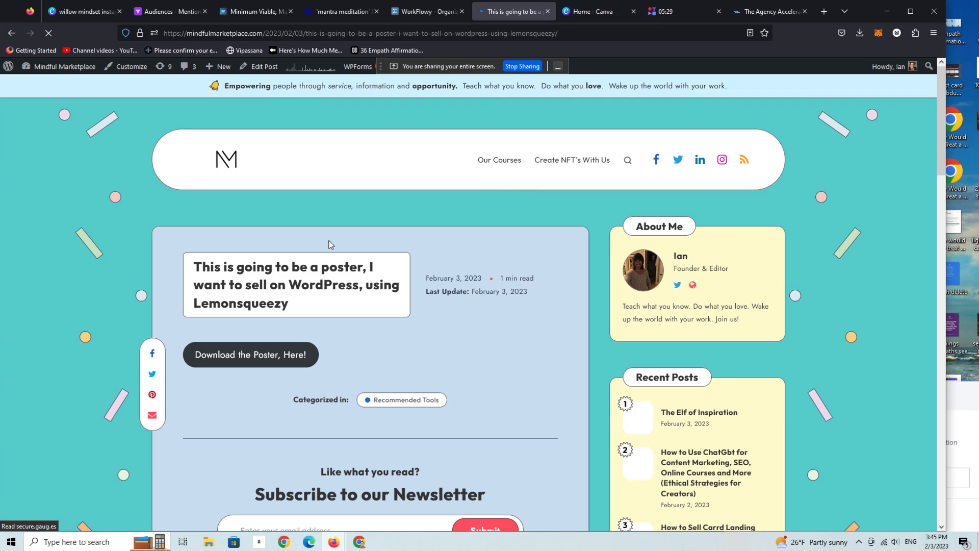
left_click(272, 363)
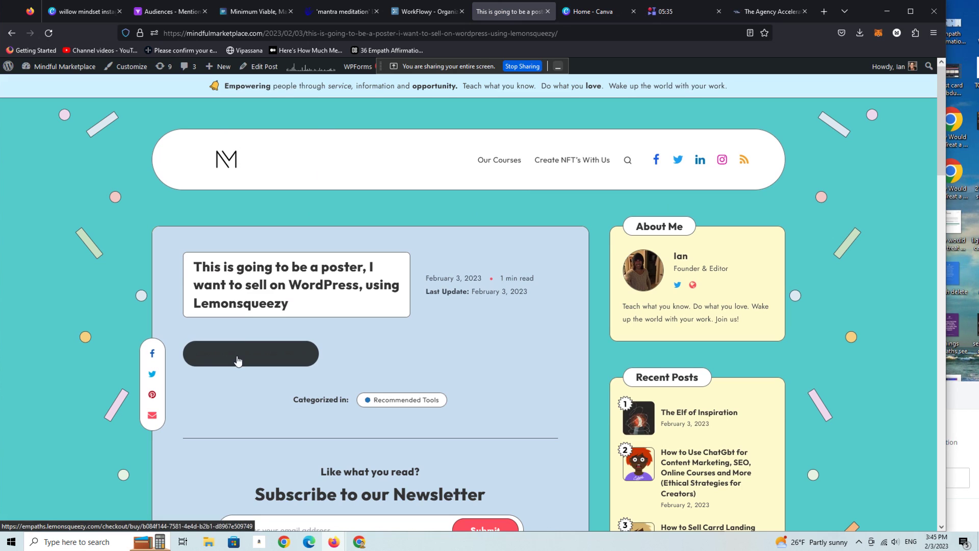
left_click(237, 360)
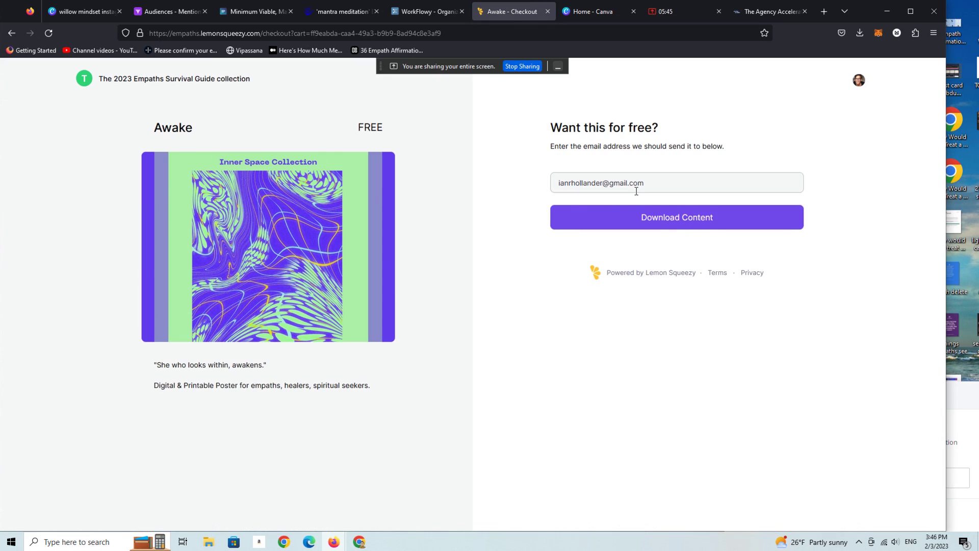
Step: Claim the free Awake poster and download awake.pdf from Order #7
left_click(687, 218)
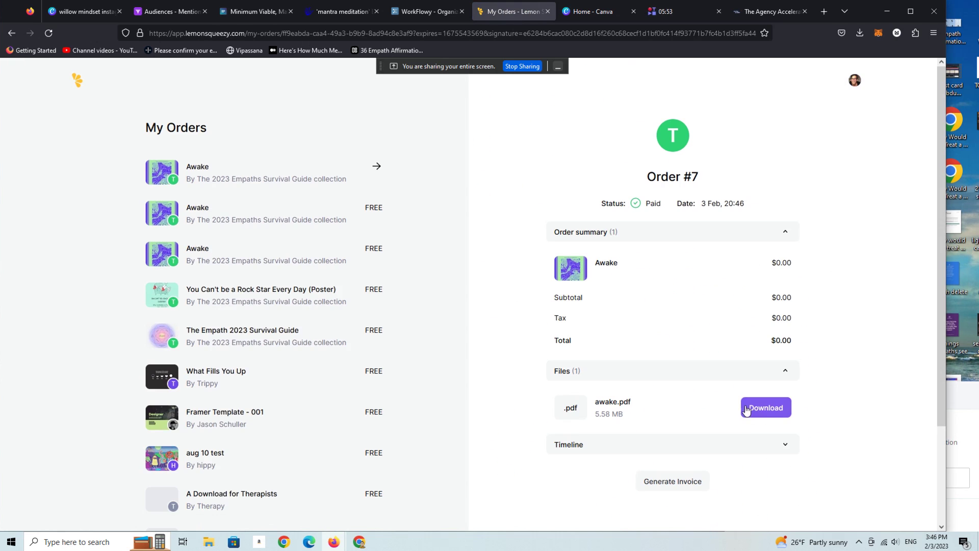
left_click(773, 408)
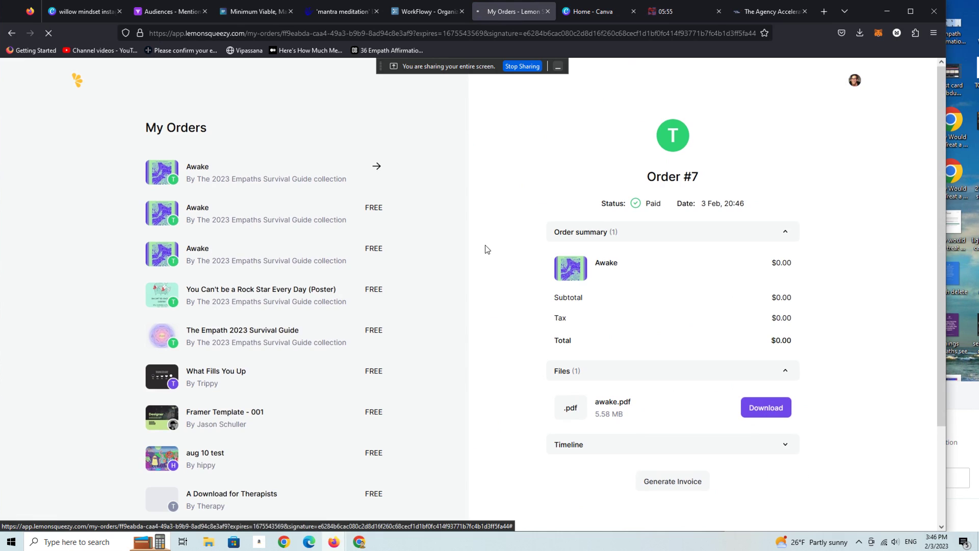
Step: Scroll through the downloaded awake.pdf poster in Chrome, then minimize the window
left_click(711, 63)
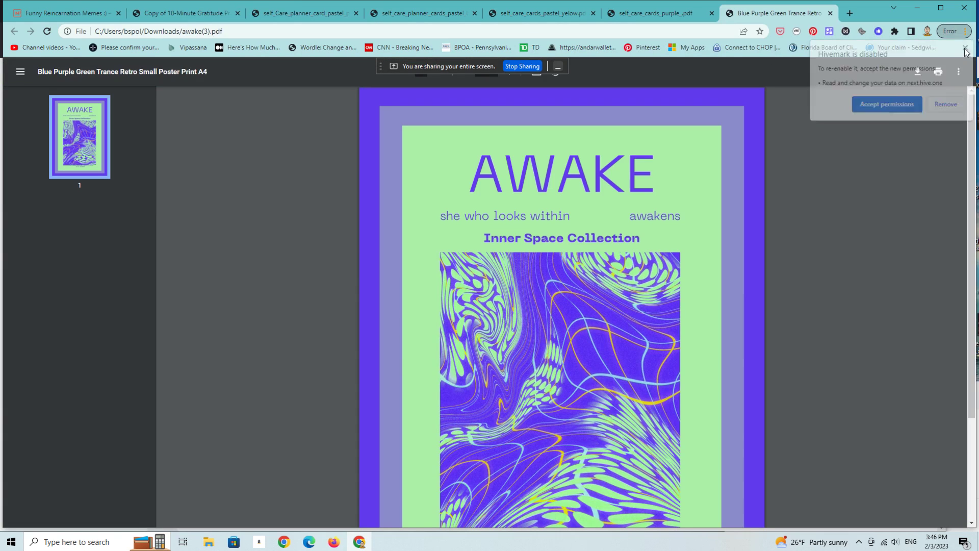
left_click_drag(973, 128, 941, 99)
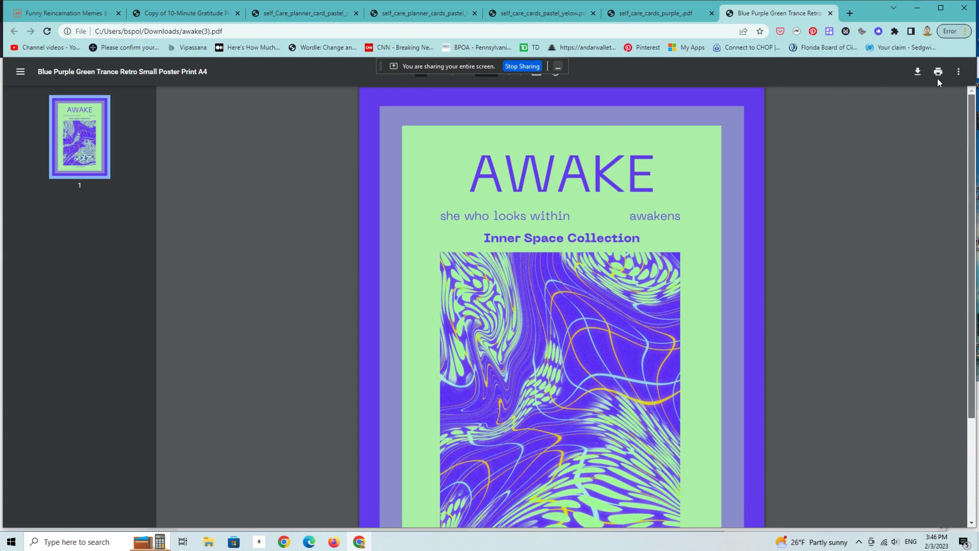
scroll(926, 215, "down", 3)
scroll(928, 126, "up", 3)
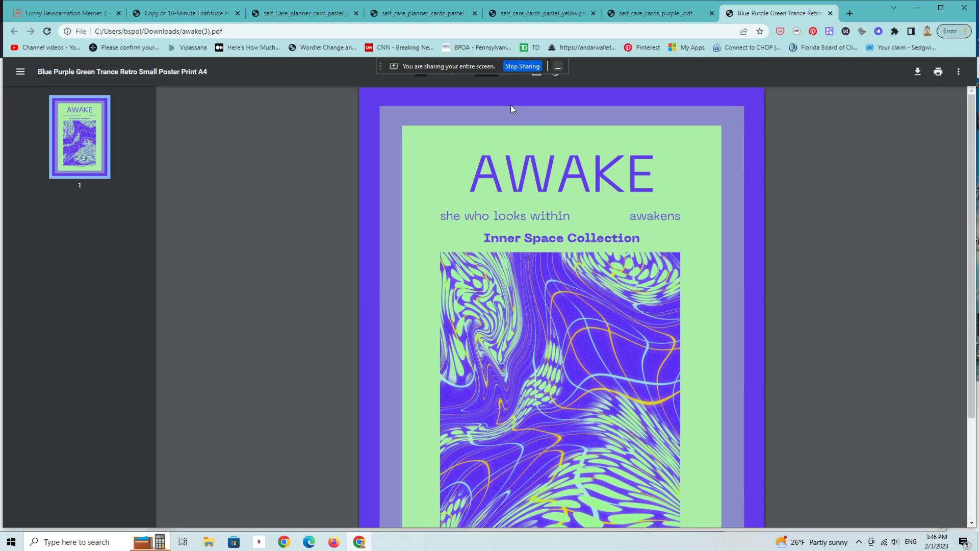
left_click(917, 7)
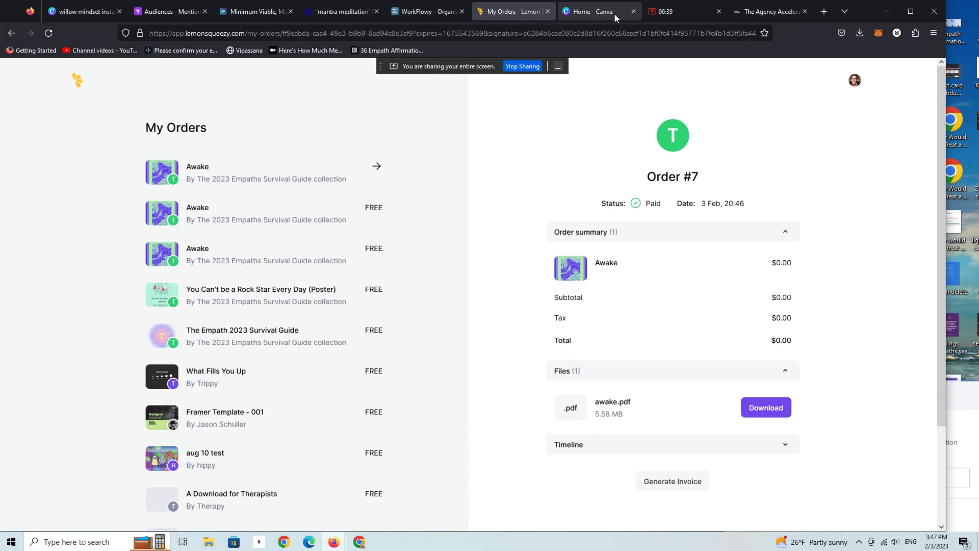
Step: Go back a page, then load mindfulmarketplace.com to reach the Mindful Marketplace homepage
left_click(13, 33)
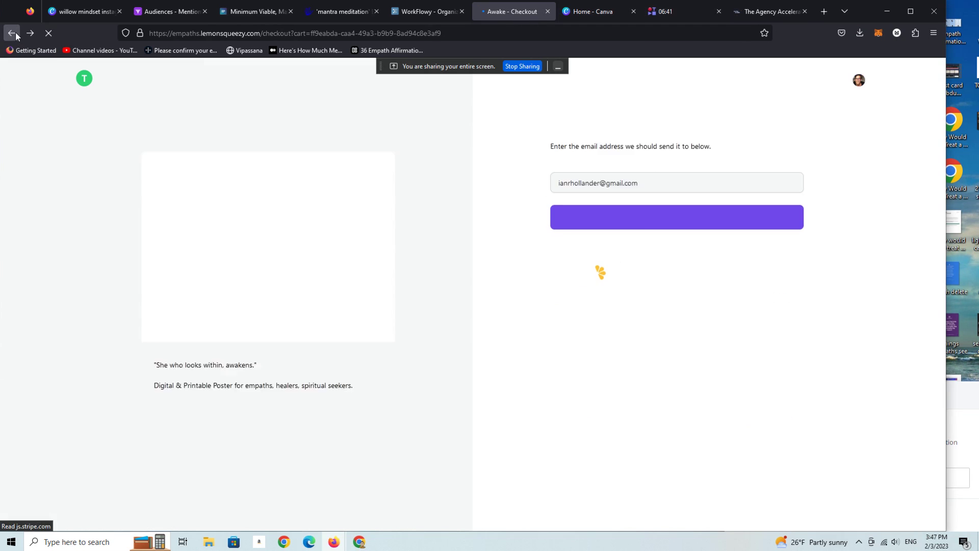
left_click(226, 32)
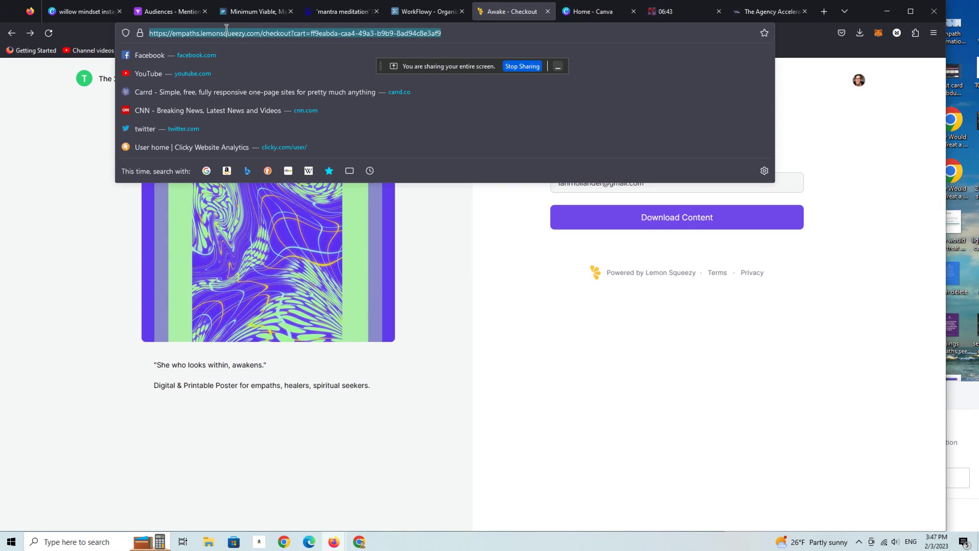
key("BackSpace")
type("minfulmarket")
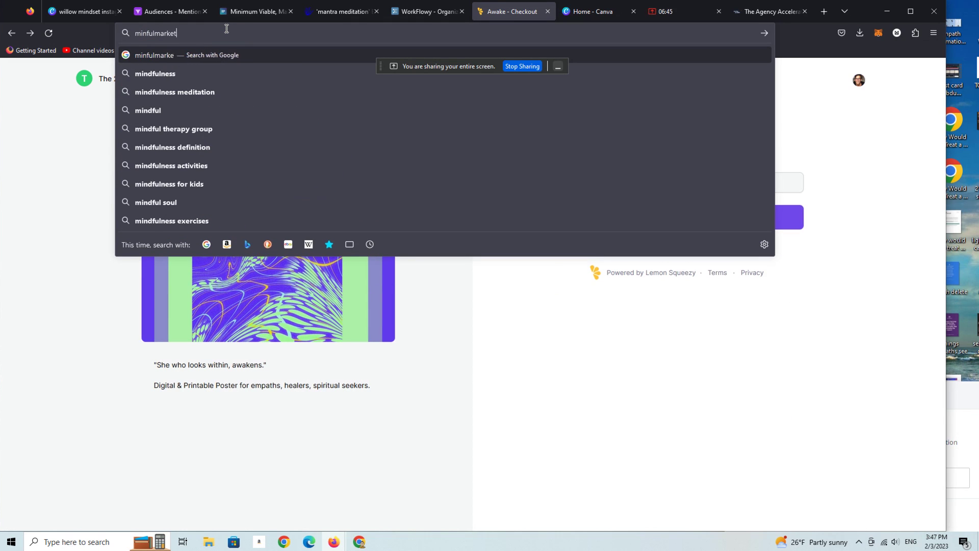
key("BackSpace")
key("BackSpace")
key("BackSpace")
key("BackSpace")
key("BackSpace")
key("BackSpace")
key("BackSpace")
key("BackSpace")
key("BackSpace")
type("df")
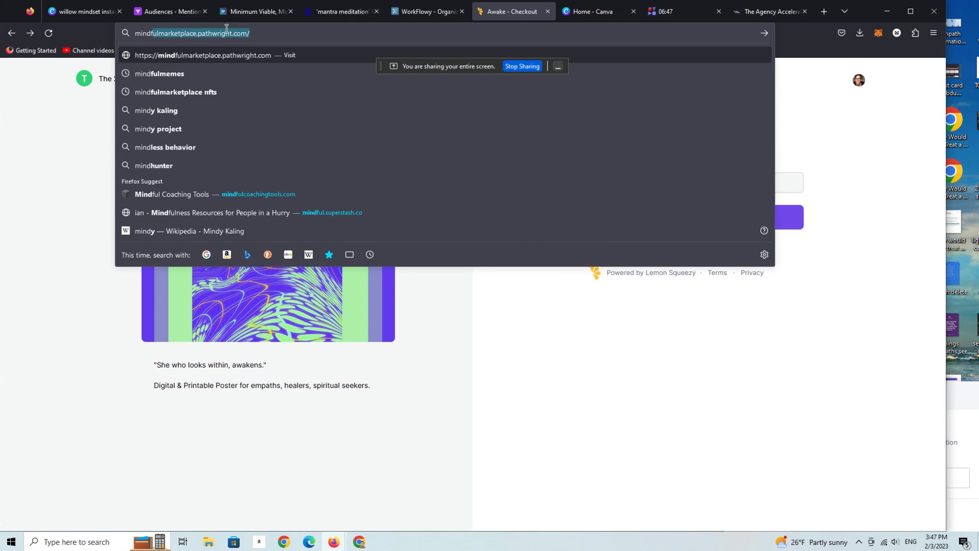
type("ulmarektpl")
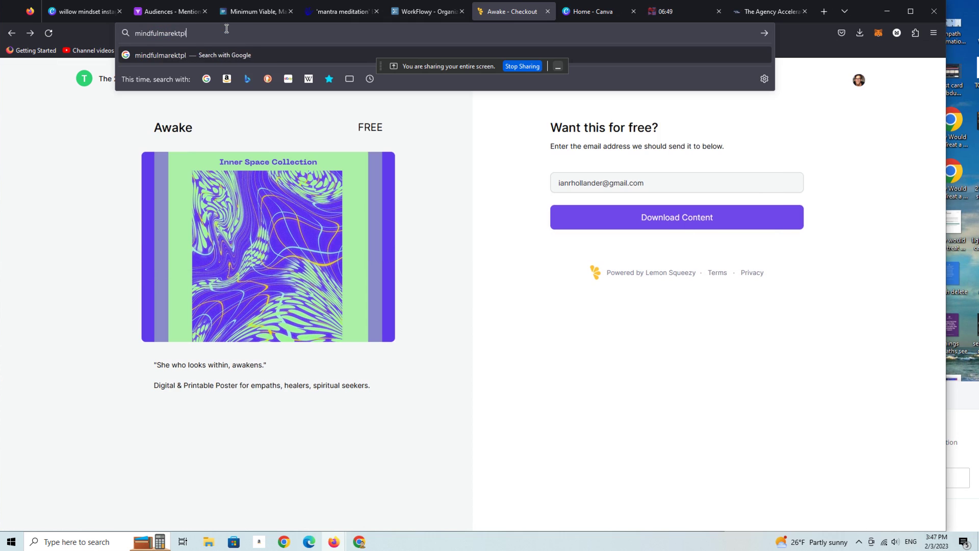
key("BackSpace")
key("BackSpace")
key("BackSpace")
key("BackSpace")
key("BackSpace")
type("ketpl")
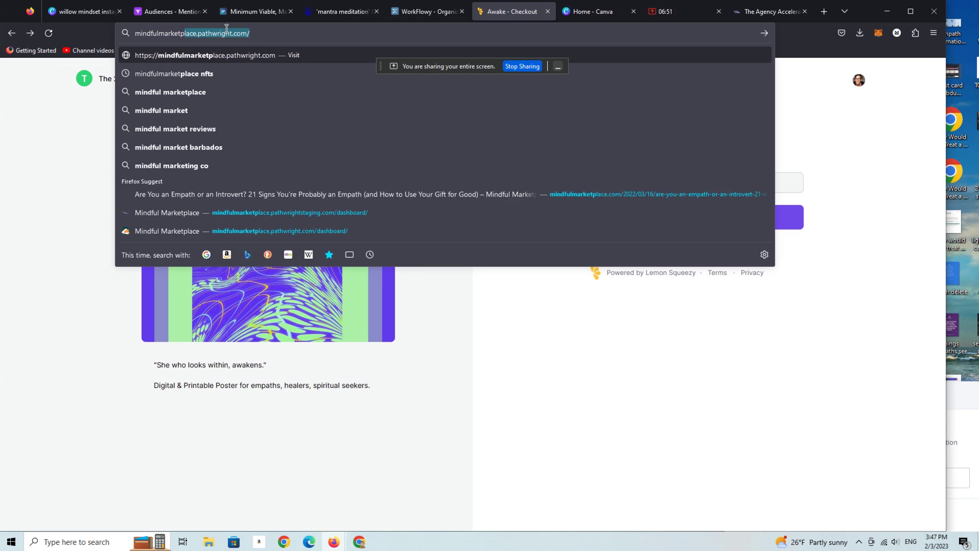
type("ace.com")
key("Return")
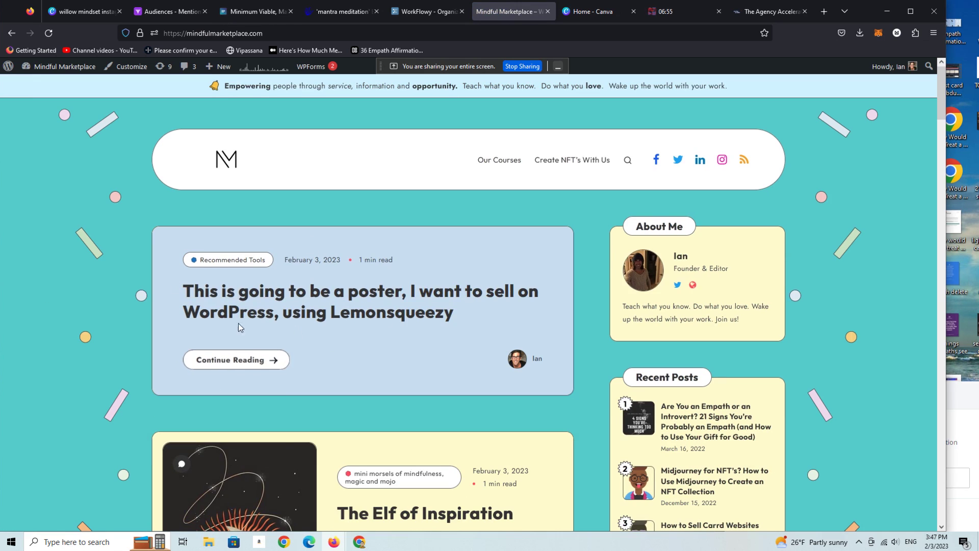
Step: Open the Lemonsqueezy poster post and set the sun image as its featured image
left_click(339, 312)
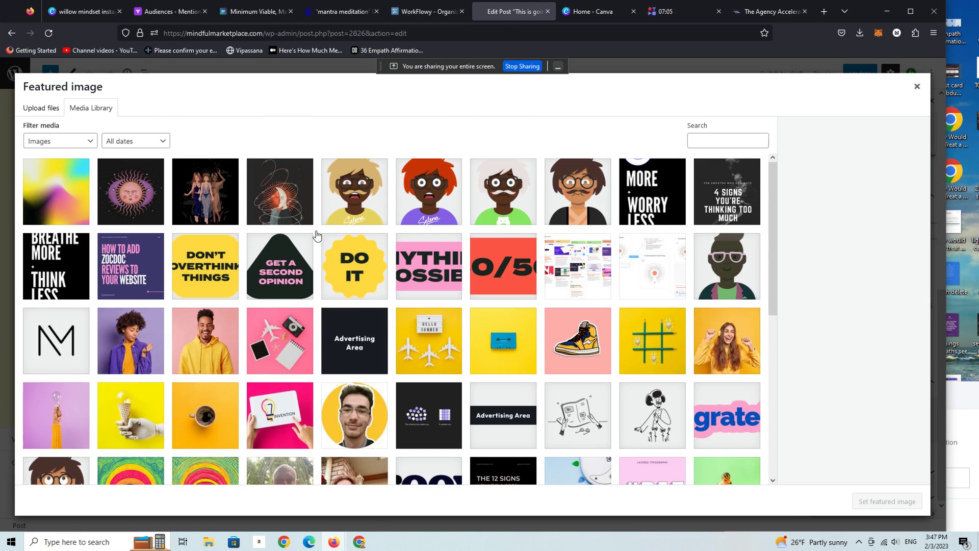
left_click(131, 178)
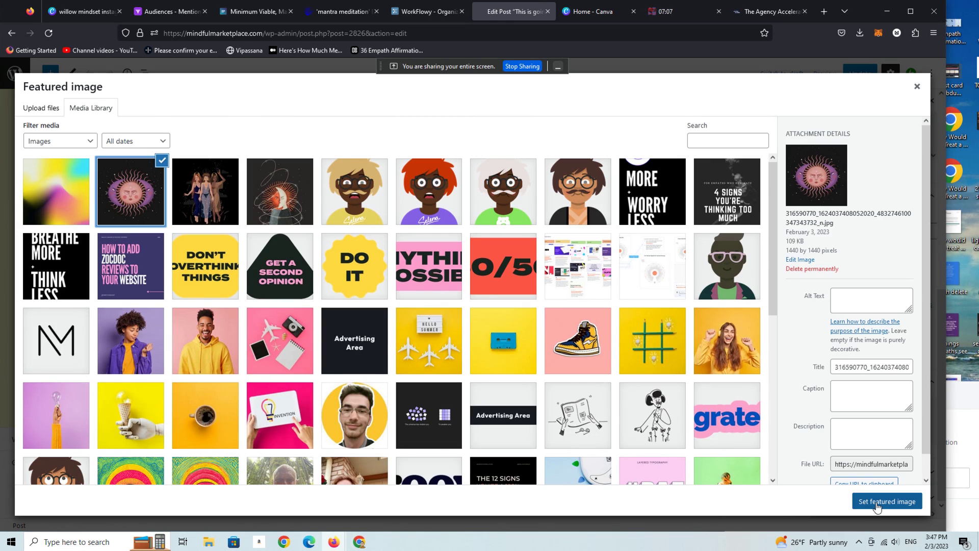
left_click(877, 502)
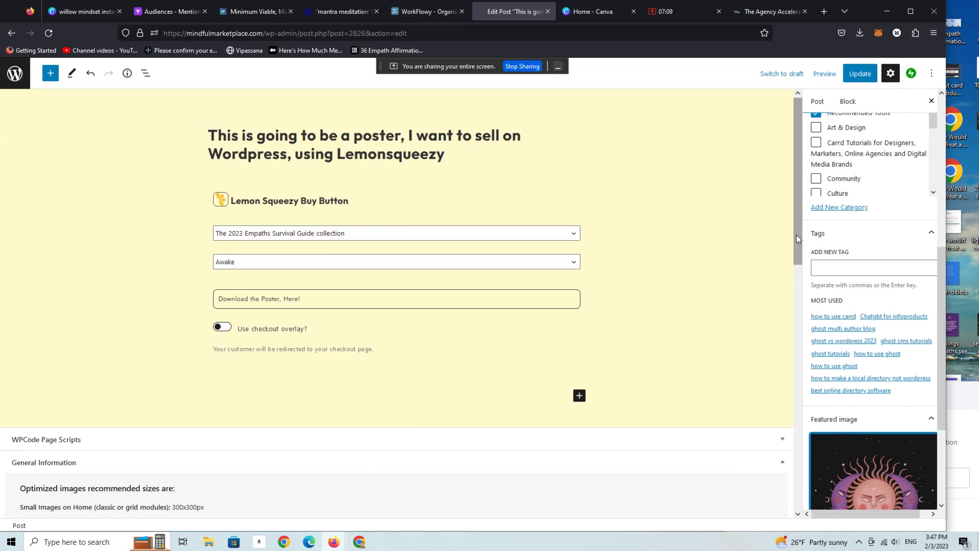
Step: Choose Classic single post style, disable the sidebar, and update the post
left_click_drag(799, 239, 782, 455)
left_click(262, 350)
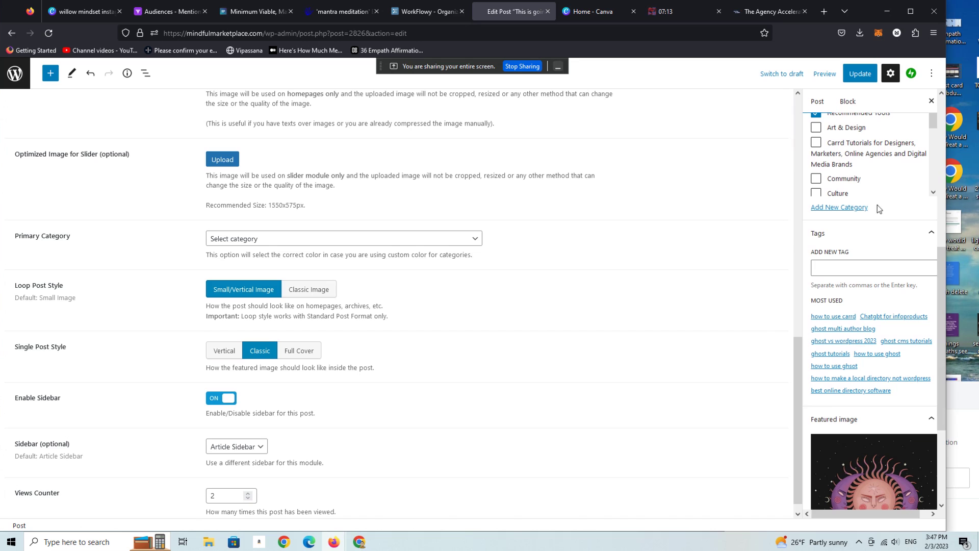
left_click(216, 399)
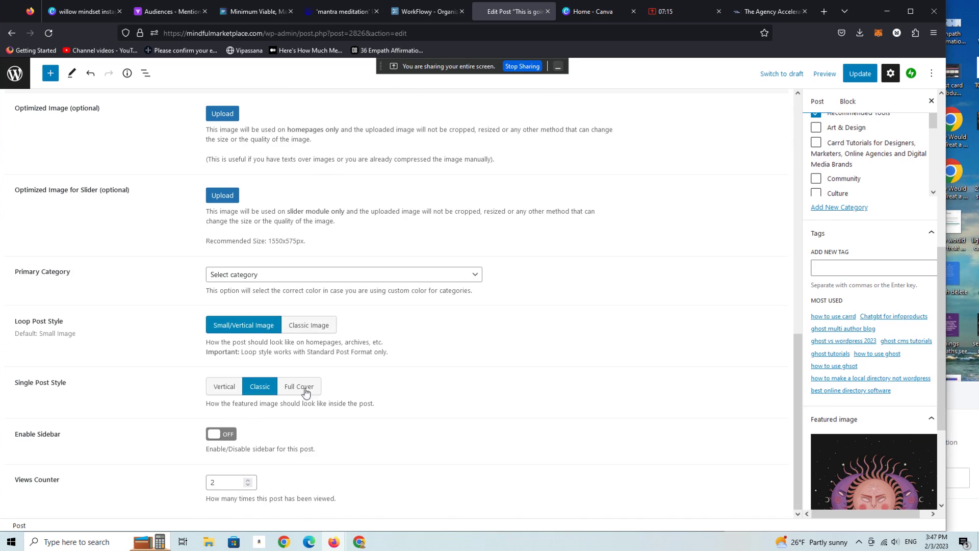
left_click(856, 77)
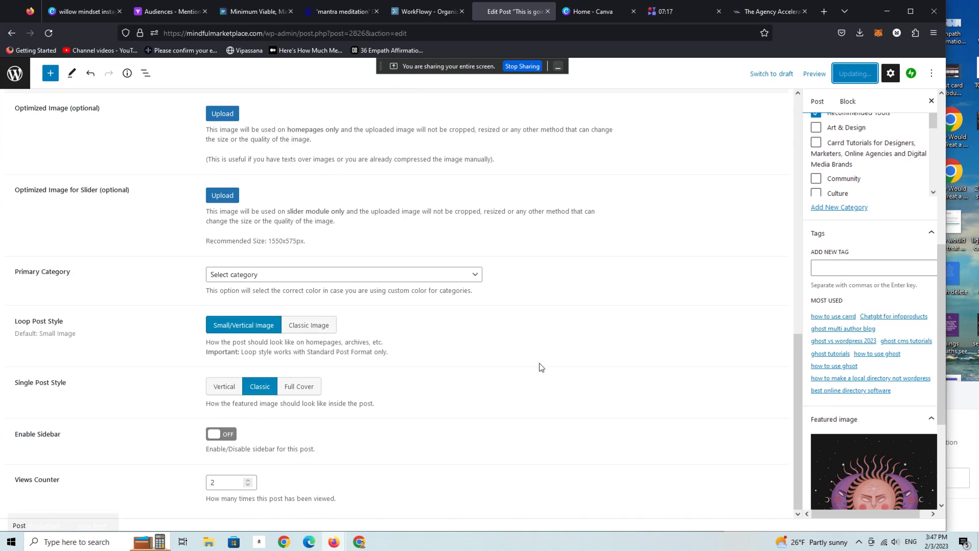
Step: Switch on 'Use checkout overlay?' in the Lemon Squeezy buy button block and update the post
left_click(92, 498)
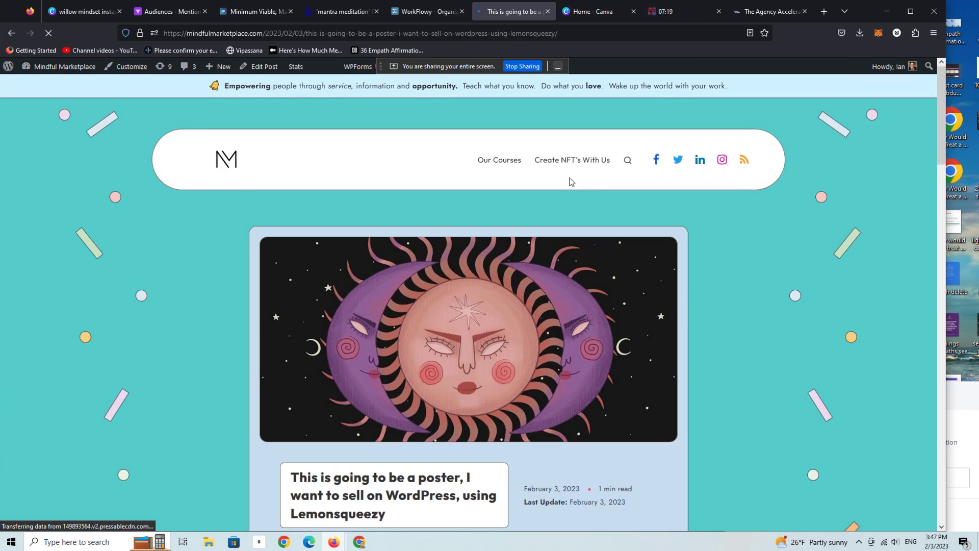
mouse_move(941, 123)
left_mouse_down()
mouse_move(941, 178)
mouse_move(940, 122)
left_mouse_up()
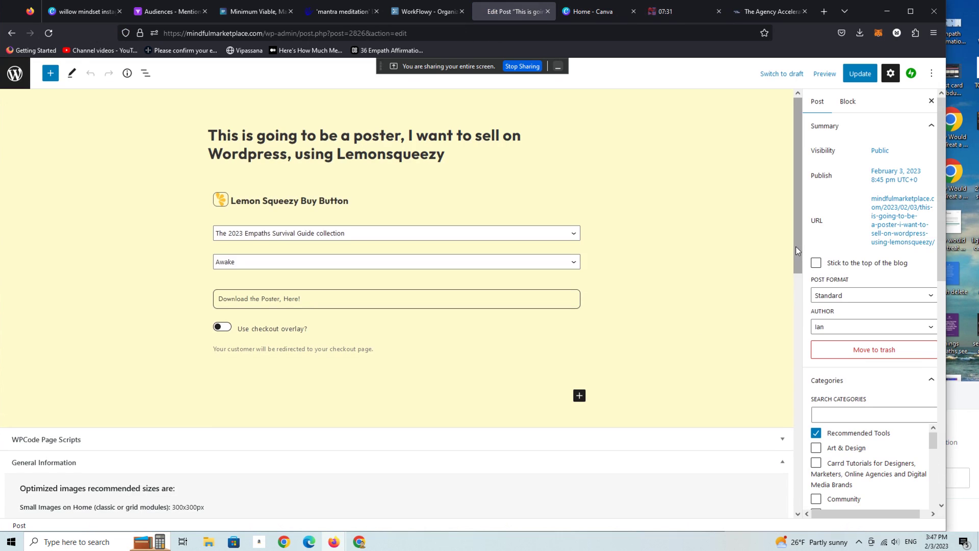
mouse_move(796, 247)
left_mouse_down()
mouse_move(795, 281)
mouse_move(795, 245)
left_mouse_up()
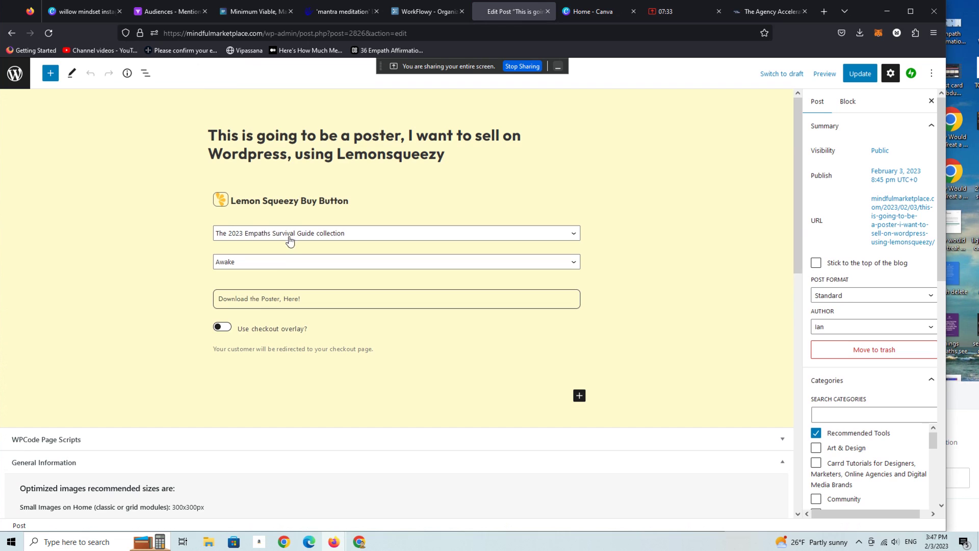
left_click(223, 327)
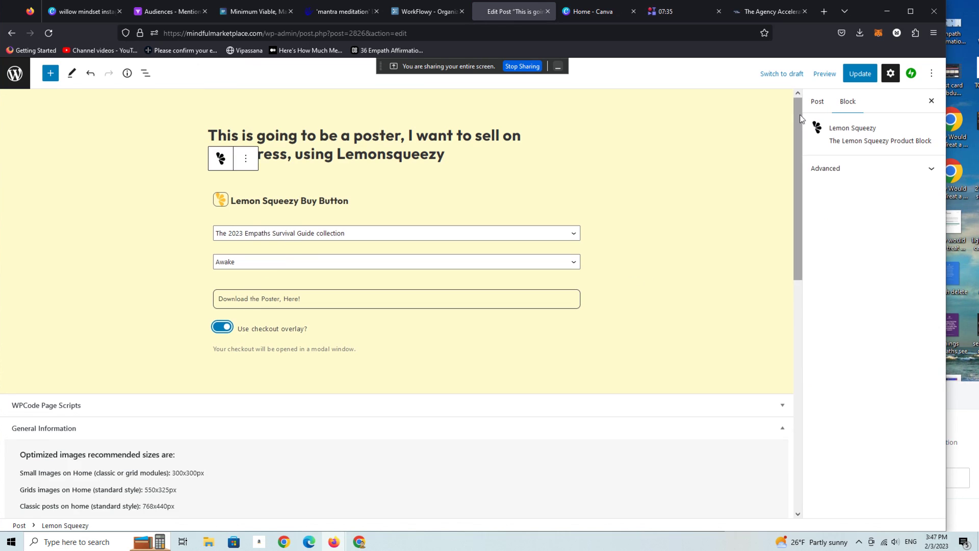
left_click(851, 77)
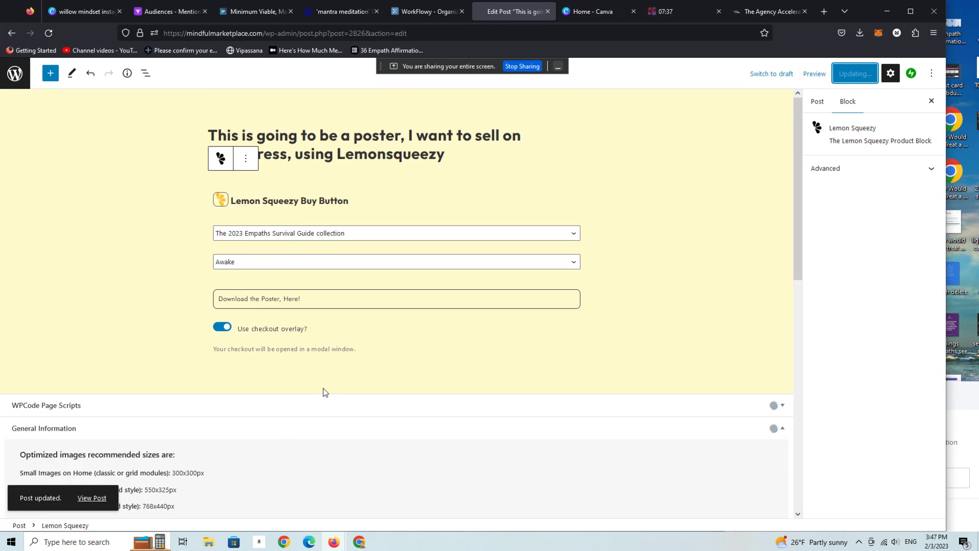
Step: Open the published post and test its 'Download the Poster, Here!' buy button
left_click(97, 499)
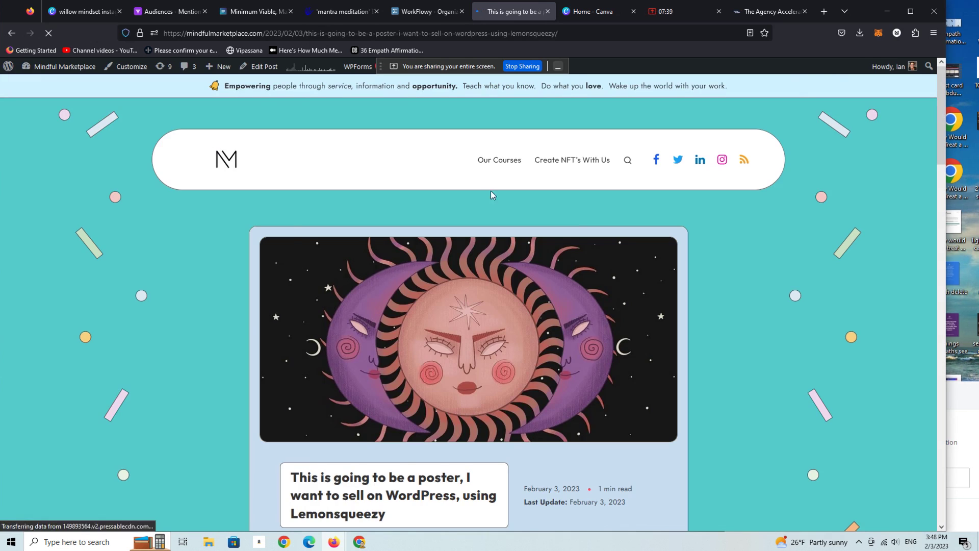
scroll(936, 227, "down", 6)
left_click(329, 201)
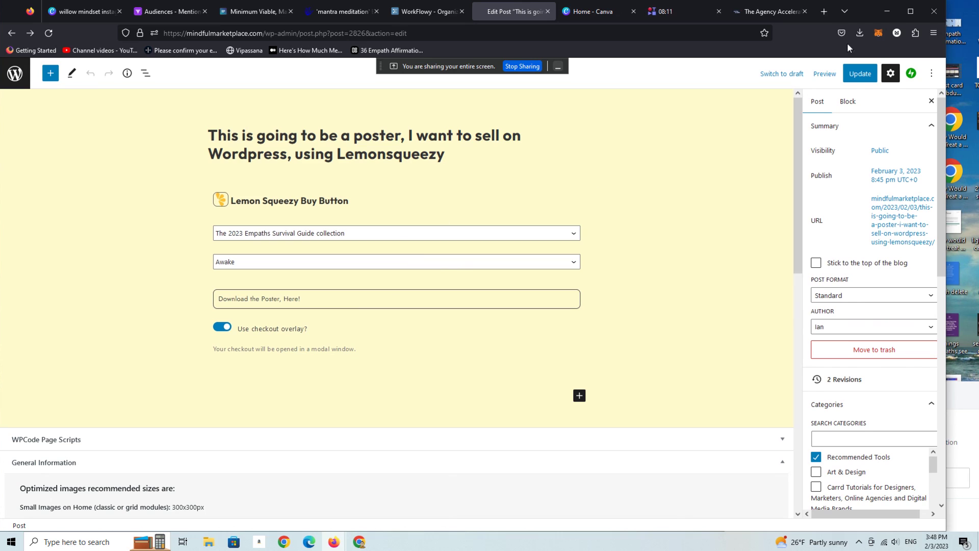
Step: Switch to The Agency Accelerator 2023 Collection page and scroll through its Path lessons
left_click(773, 18)
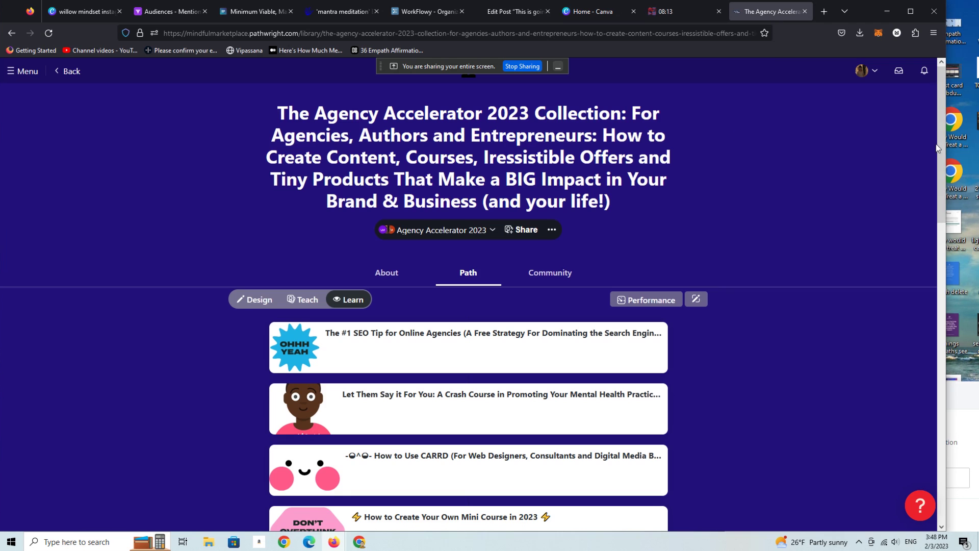
left_click_drag(941, 111, 928, 252)
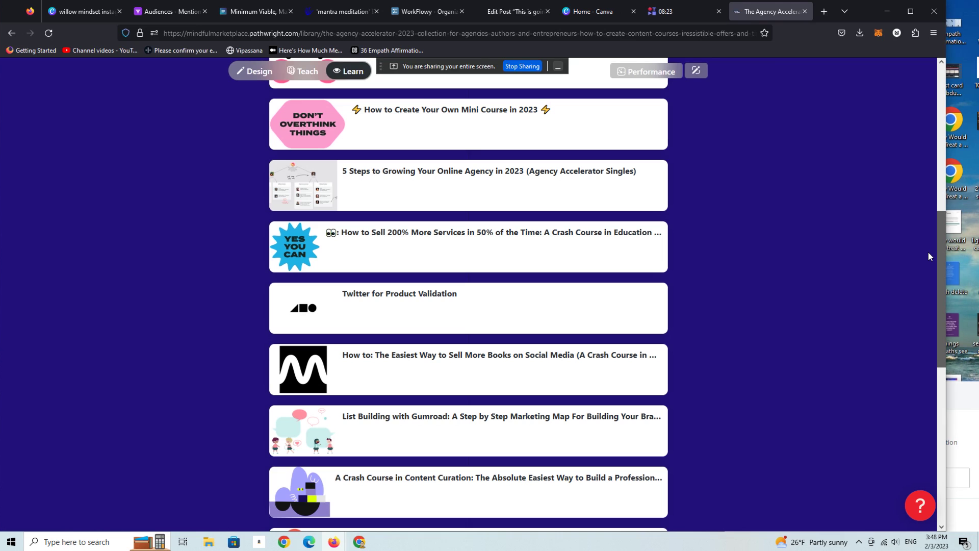
scroll(927, 270, "down", 3)
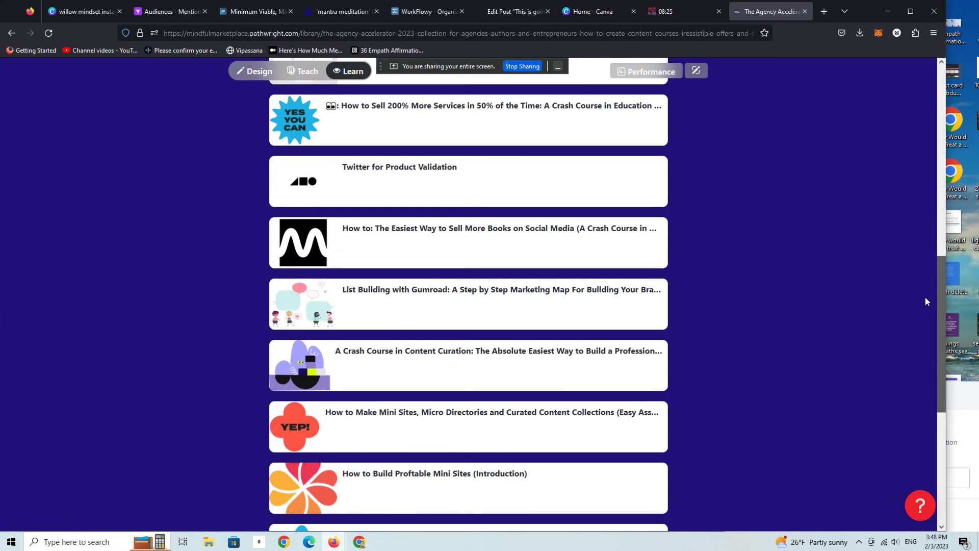
scroll(925, 293, "up", 10)
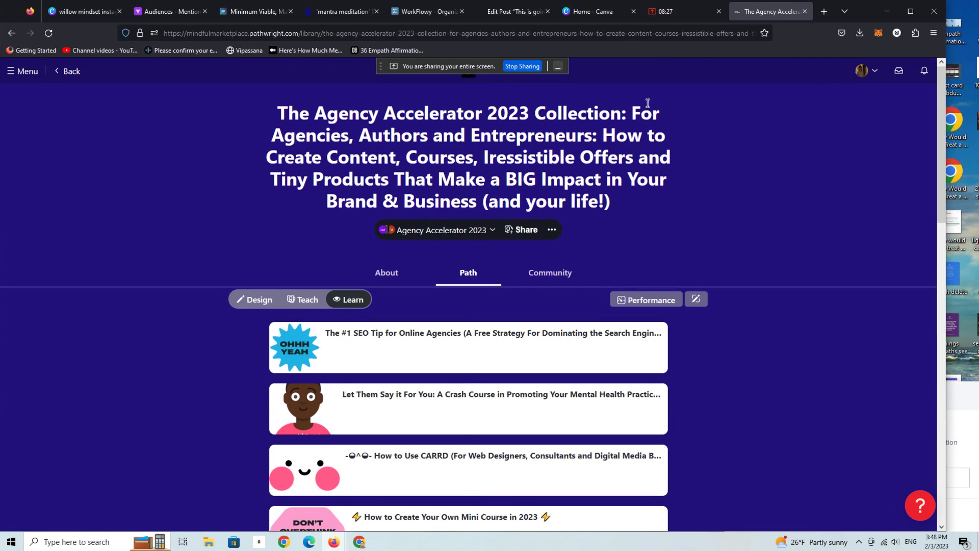